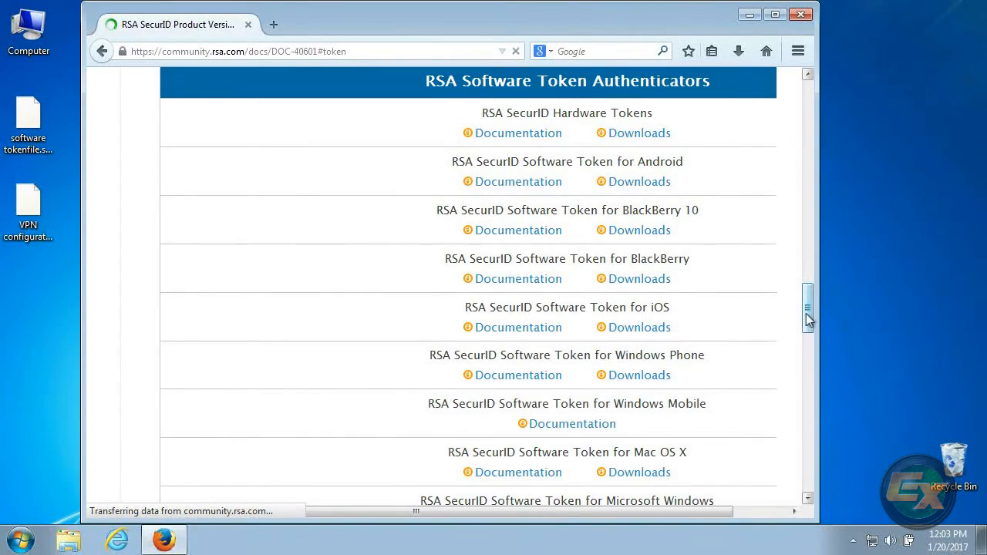
Download the RSA SecurID Software Token 5.0 32-bit Windows package from RSA Link
{"action": "scroll", "coordinate": [806, 313], "scroll_direction": "down", "scroll_amount": 3}
{"action": "left_click", "coordinate": [653, 375]}
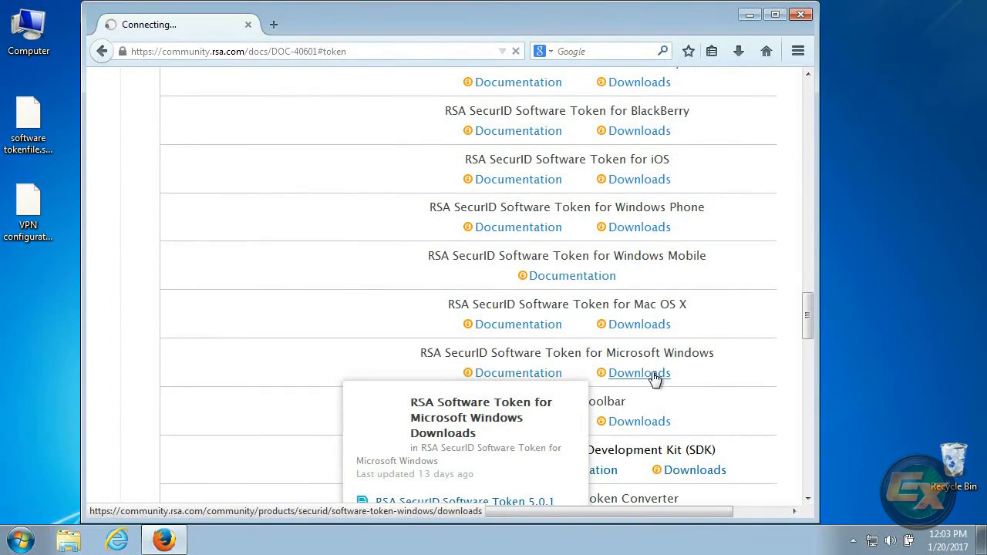
{"action": "scroll", "coordinate": [655, 380], "scroll_direction": "down", "scroll_amount": 4}
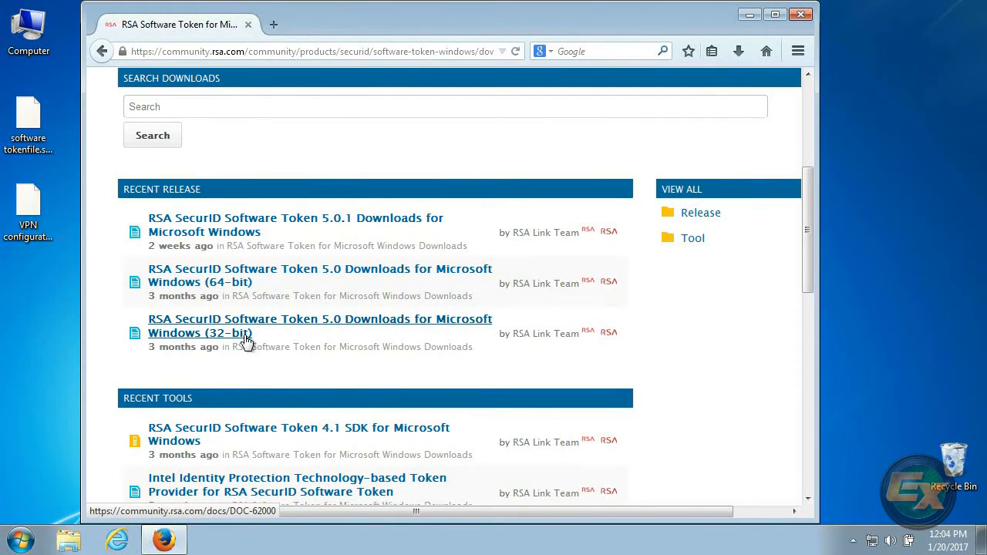
{"action": "left_click", "coordinate": [246, 339]}
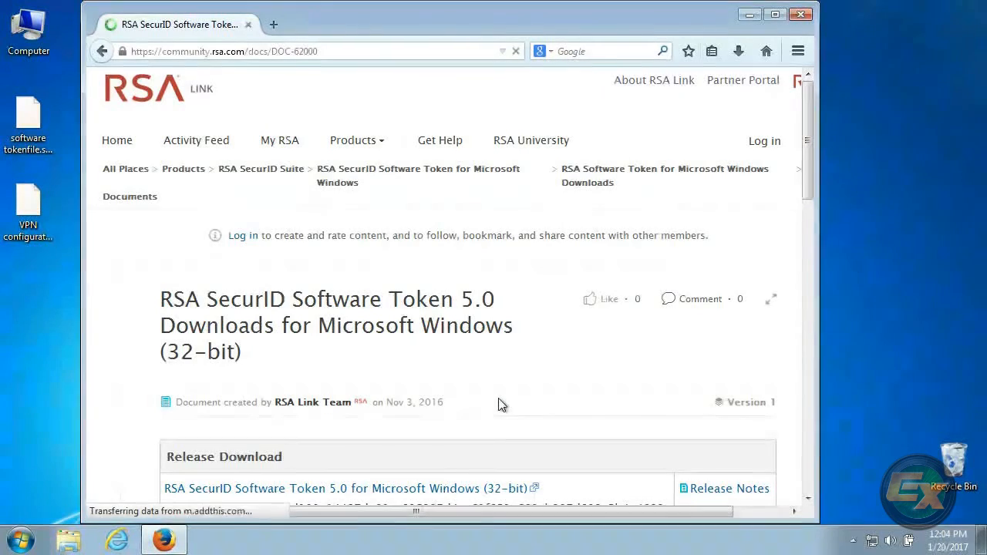
{"action": "scroll", "coordinate": [498, 403], "scroll_direction": "down", "scroll_amount": 3}
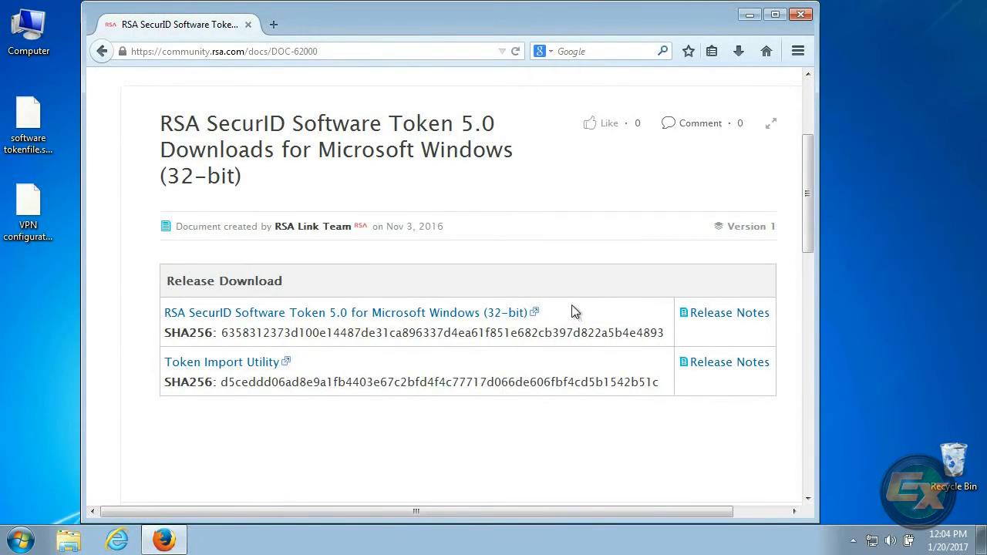
{"action": "left_click", "coordinate": [478, 312]}
Copy RSASecurIDToken500.msi from the downloaded zip to the desktop and close Firefox
{"action": "left_click", "coordinate": [737, 51]}
{"action": "left_click", "coordinate": [701, 97]}
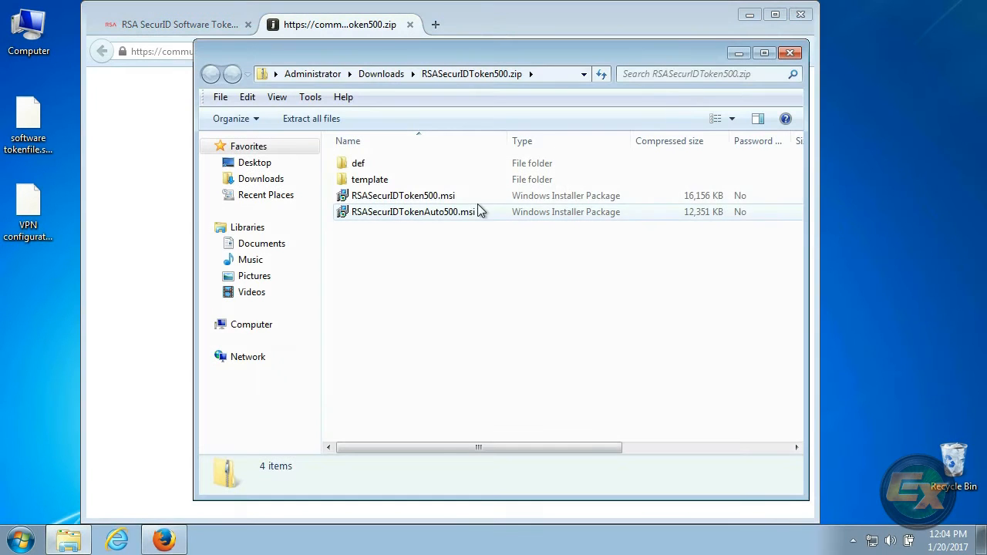
{"action": "left_click_drag", "start_coordinate": [452, 198], "coordinate": [47, 283]}
{"action": "left_click", "coordinate": [790, 52]}
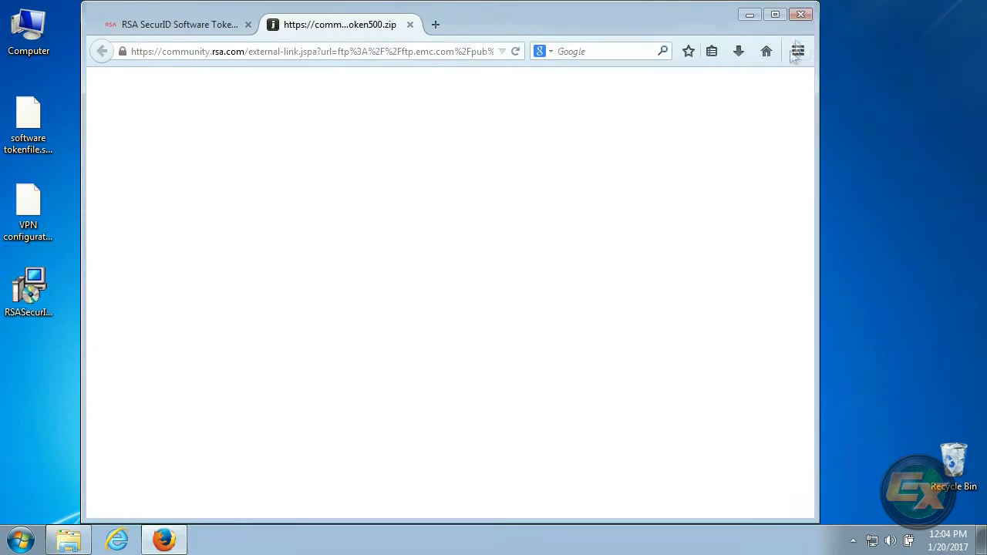
{"action": "left_click", "coordinate": [800, 14]}
{"action": "left_click", "coordinate": [399, 296]}
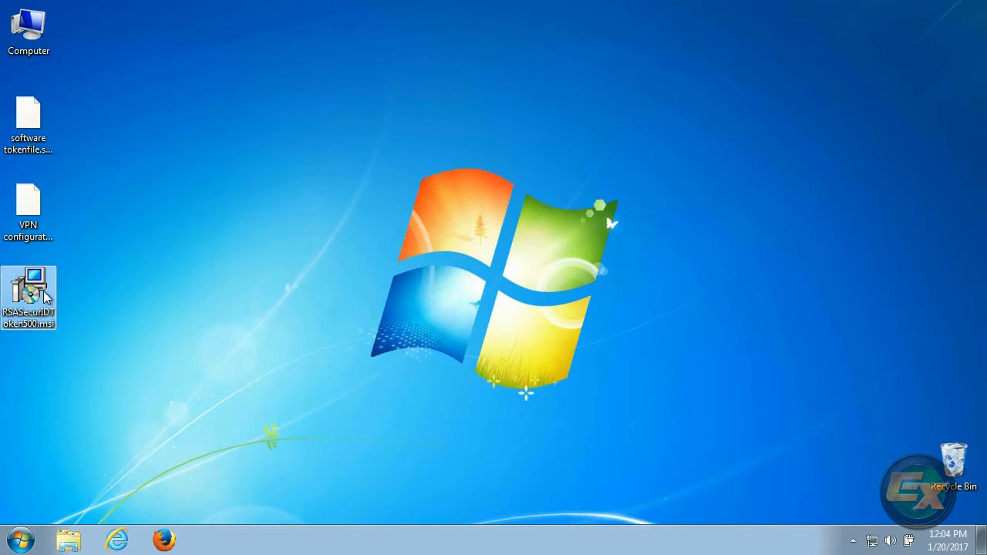
Install RSA SecurID Software Token 5.0 from RSASecurIDToken500.msi, accepting the license and default settings
{"action": "double_click", "coordinate": [44, 297]}
{"action": "left_click", "coordinate": [549, 287]}
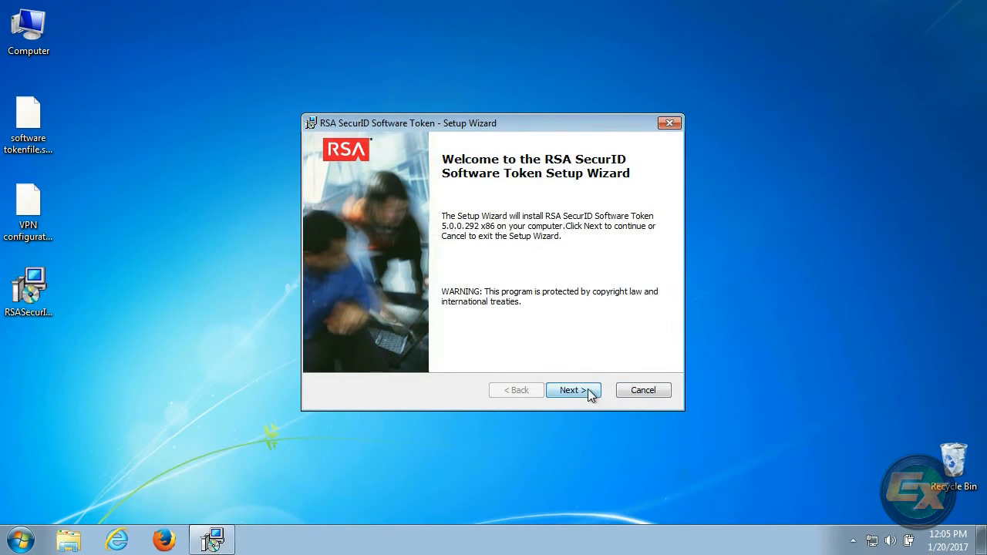
{"action": "left_click", "coordinate": [587, 392]}
{"action": "left_click", "coordinate": [437, 331]}
{"action": "left_click", "coordinate": [566, 390]}
{"action": "left_click", "coordinate": [566, 389]}
{"action": "left_click", "coordinate": [565, 388]}
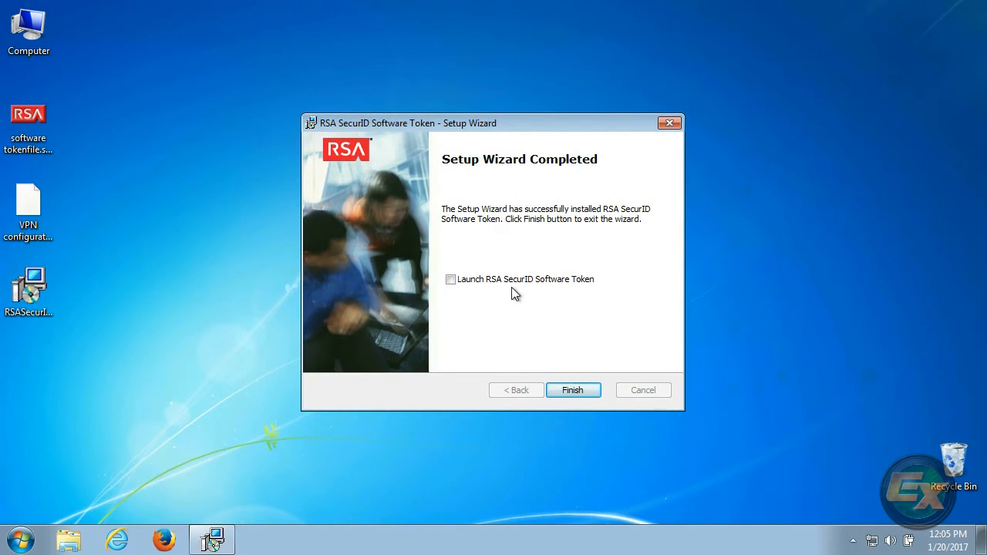
{"action": "left_click", "coordinate": [580, 391]}
{"action": "left_click", "coordinate": [43, 157]}
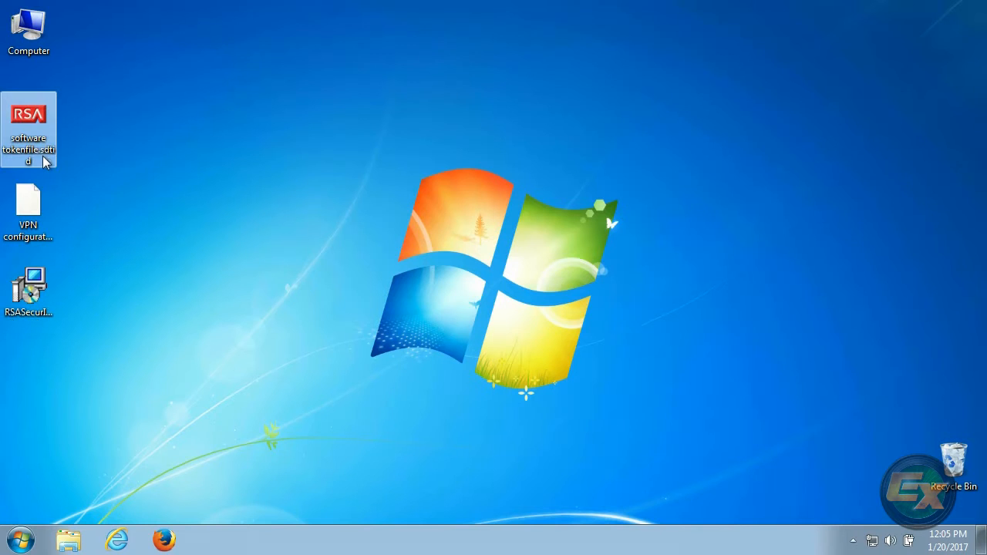
Import the desktop .sdtid token file and change the token's name to 'test token'
{"action": "double_click", "coordinate": [44, 161]}
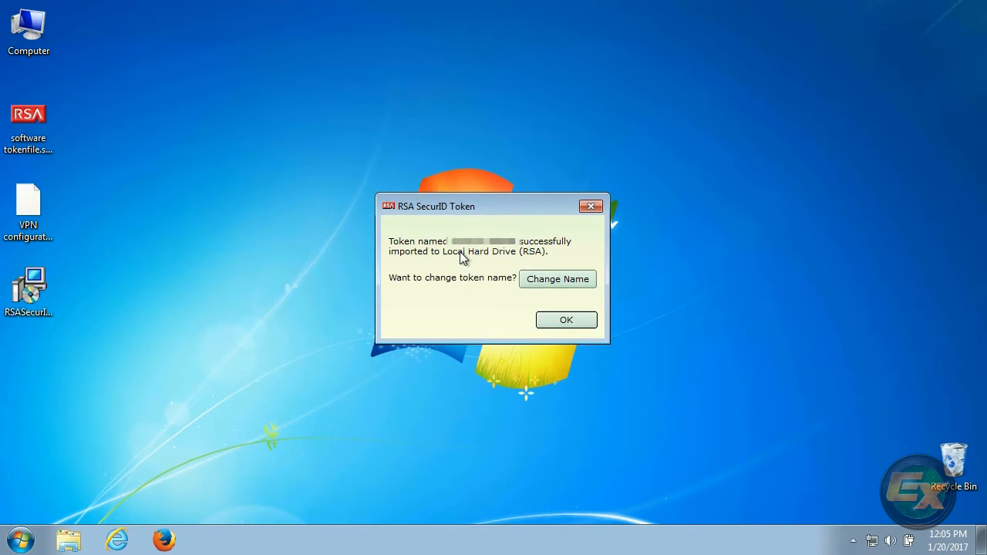
{"action": "left_click", "coordinate": [529, 276]}
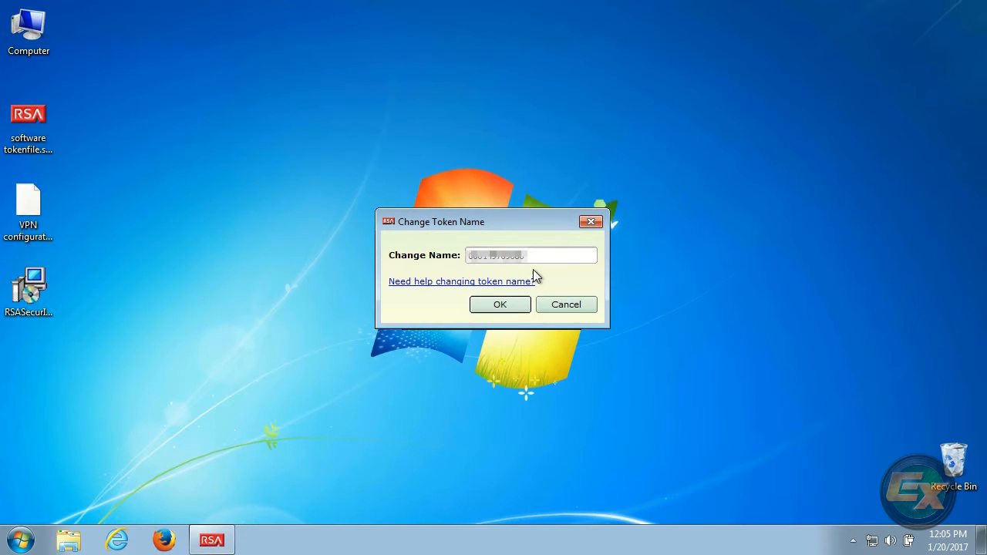
{"action": "left_click_drag", "start_coordinate": [534, 257], "coordinate": [445, 256]}
{"action": "type", "text": "test token"}
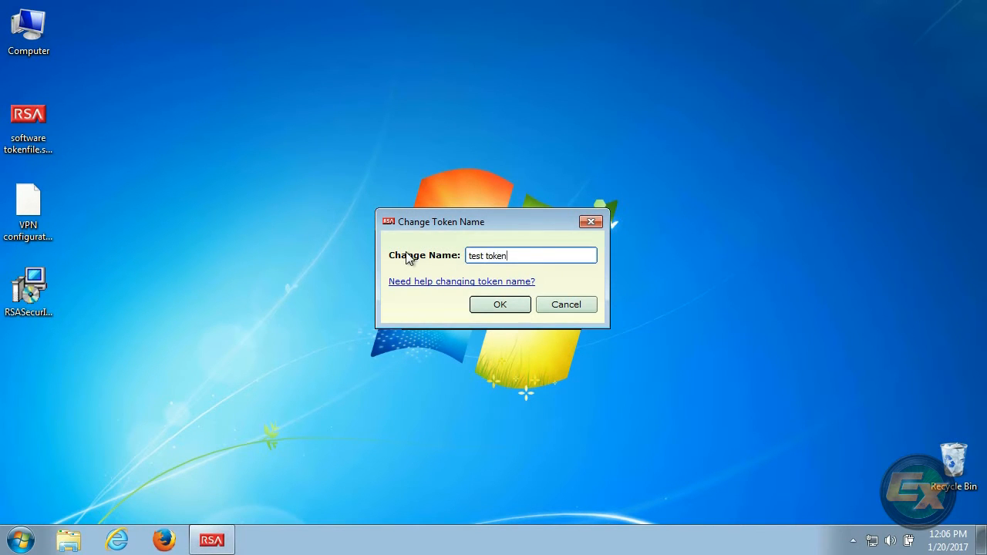
{"action": "left_click", "coordinate": [488, 304]}
{"action": "left_click", "coordinate": [555, 309]}
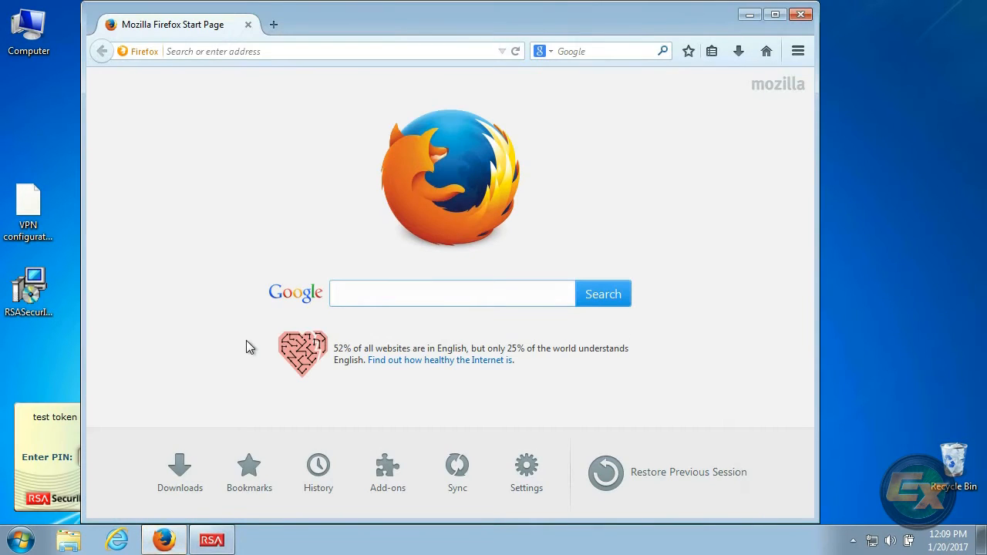
Search Google for 'cisco vpn client 5.0.7' and open the WSU download page
{"action": "type", "text": "cisco vpn client 5.0.7"}
{"action": "key", "text": "Return"}
{"action": "left_click_drag", "start_coordinate": [214, 226], "coordinate": [334, 230]}
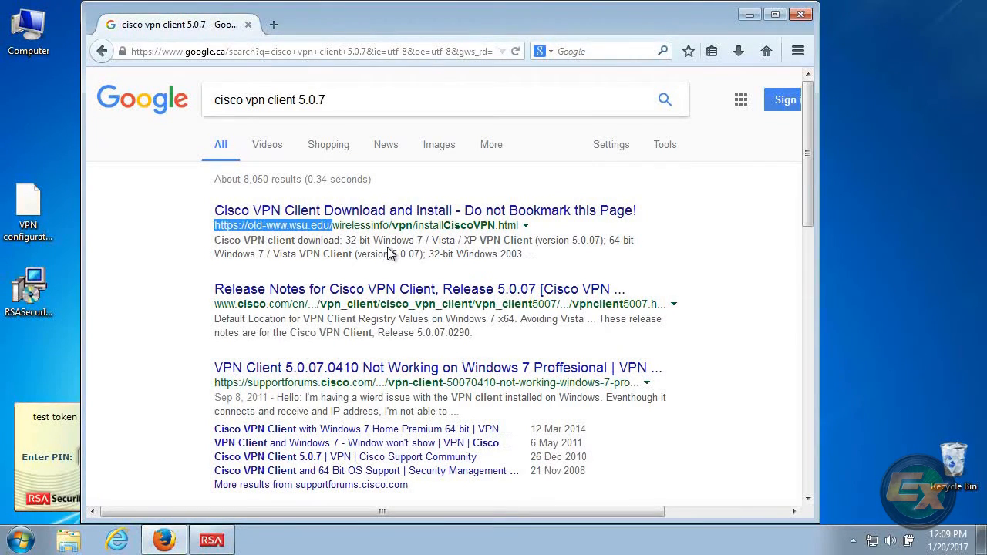
{"action": "left_click", "coordinate": [415, 216]}
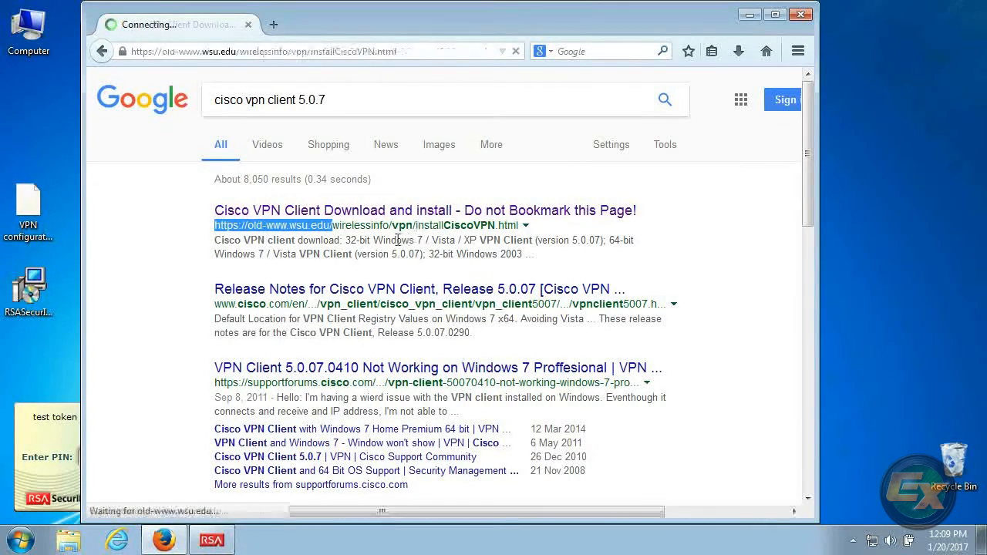
Download and unzip the 64-bit Windows 7 Cisco VPN Client 5.0.07
{"action": "left_click", "coordinate": [432, 255]}
{"action": "left_click", "coordinate": [511, 316]}
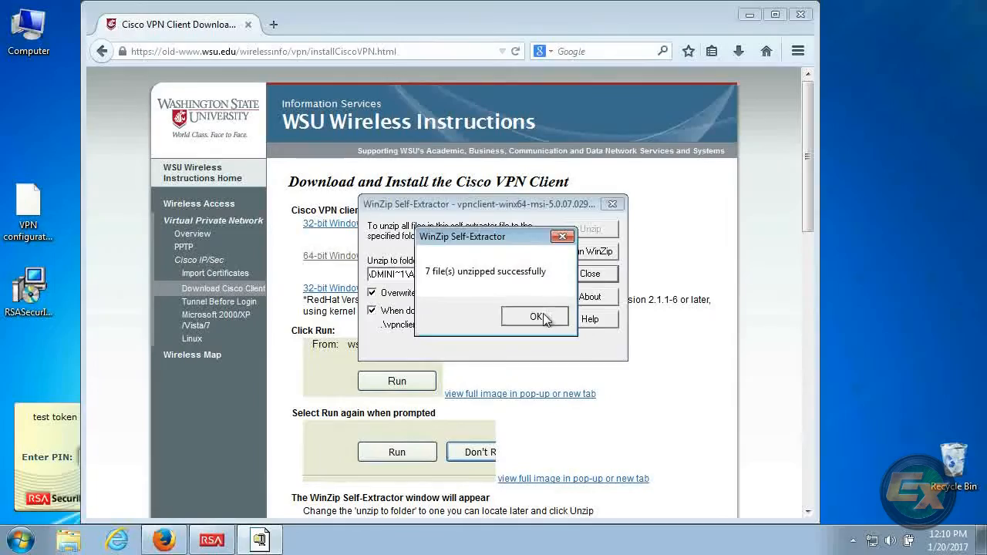
{"action": "left_click", "coordinate": [544, 316]}
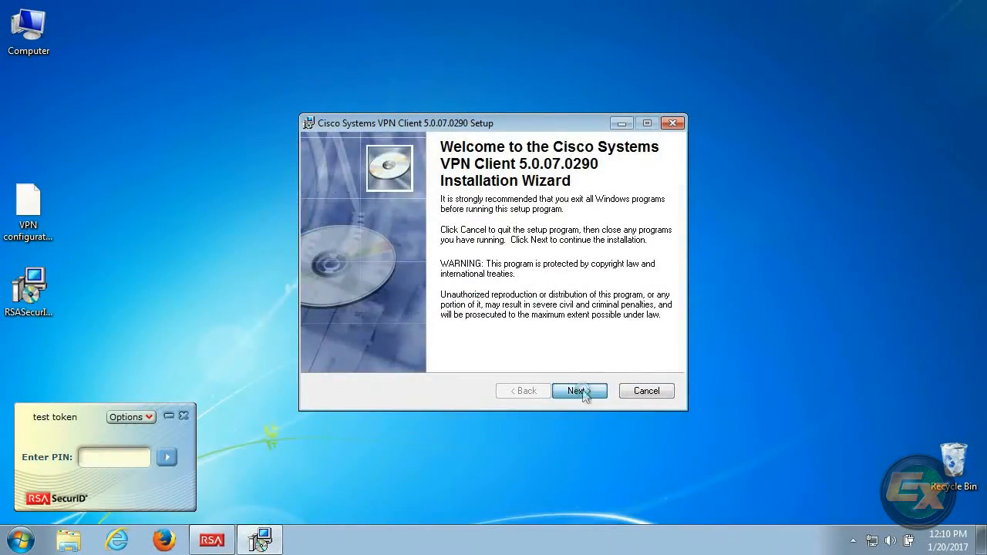
Install Cisco VPN Client 5.0.07 into the default folder, then cancel the new connection entry form
{"action": "left_click", "coordinate": [578, 391]}
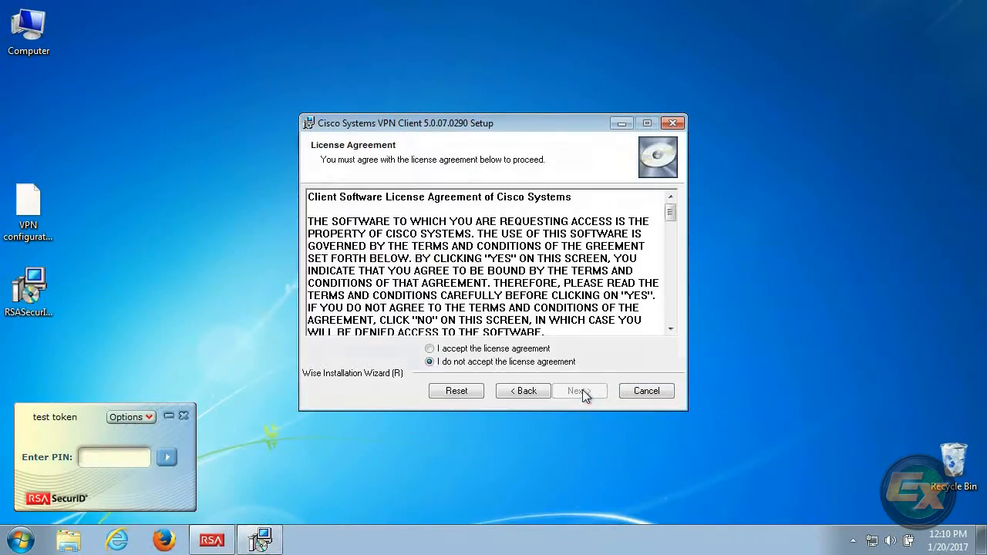
{"action": "left_click", "coordinate": [486, 349]}
{"action": "left_click", "coordinate": [579, 391]}
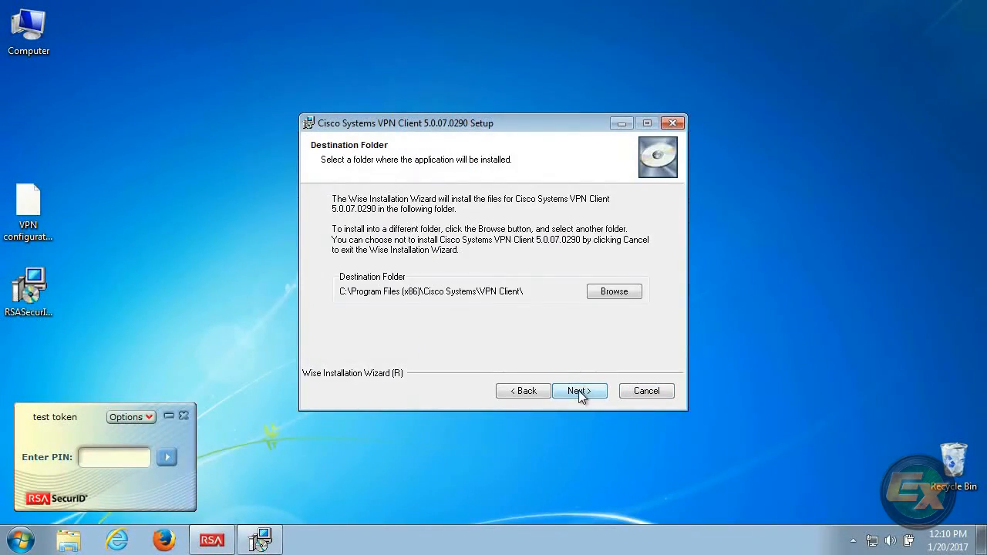
{"action": "left_click", "coordinate": [578, 391]}
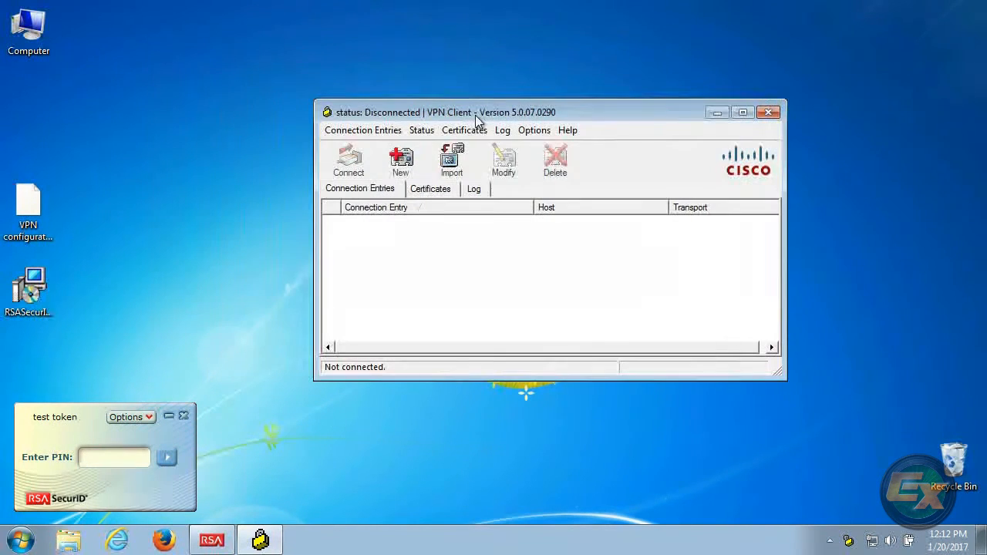
{"action": "left_click", "coordinate": [417, 158]}
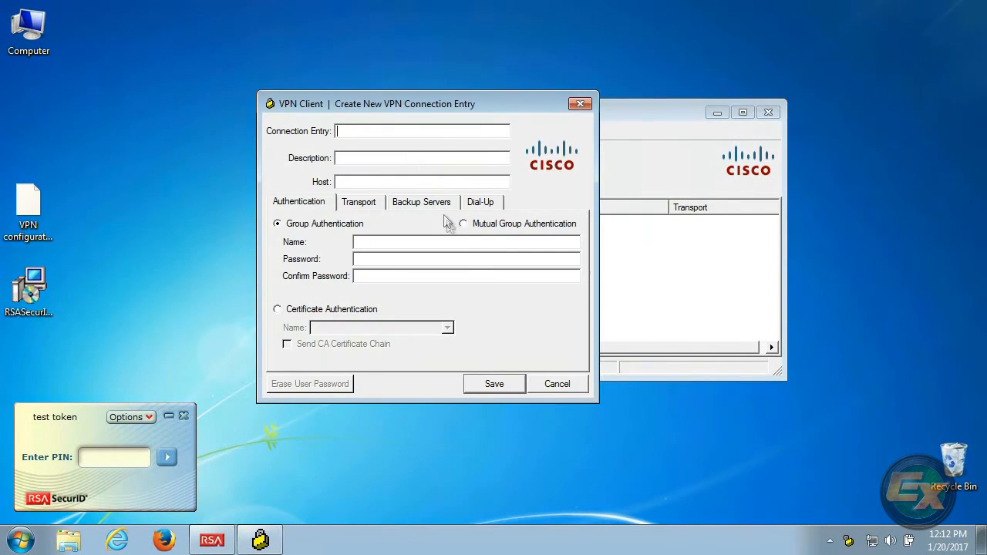
{"action": "left_click", "coordinate": [547, 383]}
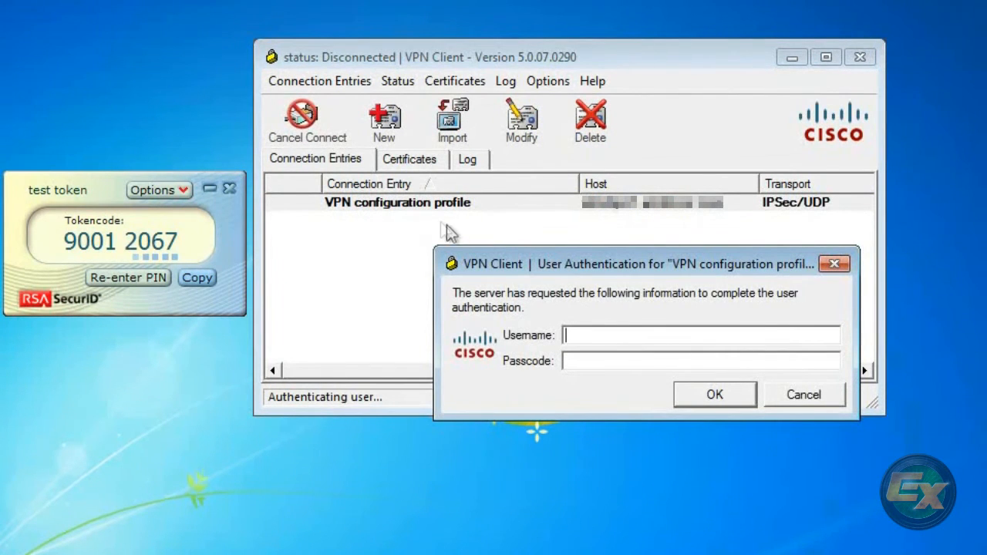
Submit the username with the RSA token's current tokencode copied in as the passcode
{"action": "left_click_drag", "start_coordinate": [528, 264], "coordinate": [373, 237]}
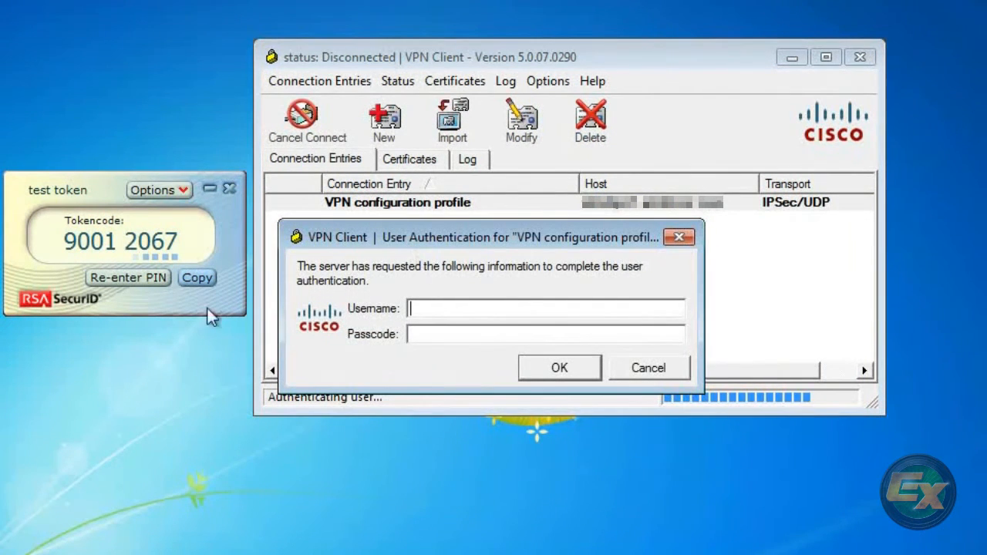
{"action": "left_click", "coordinate": [195, 278]}
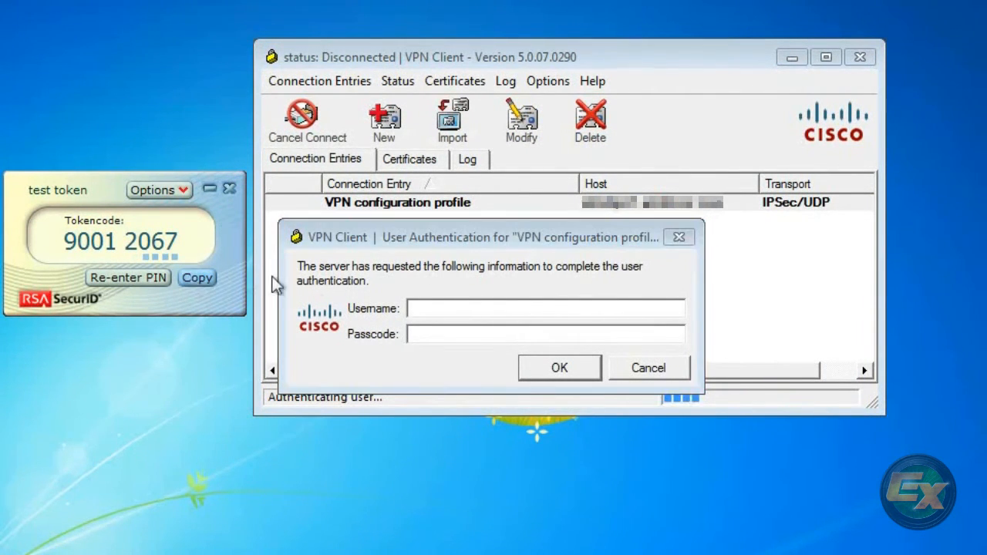
{"action": "left_click", "coordinate": [535, 368]}
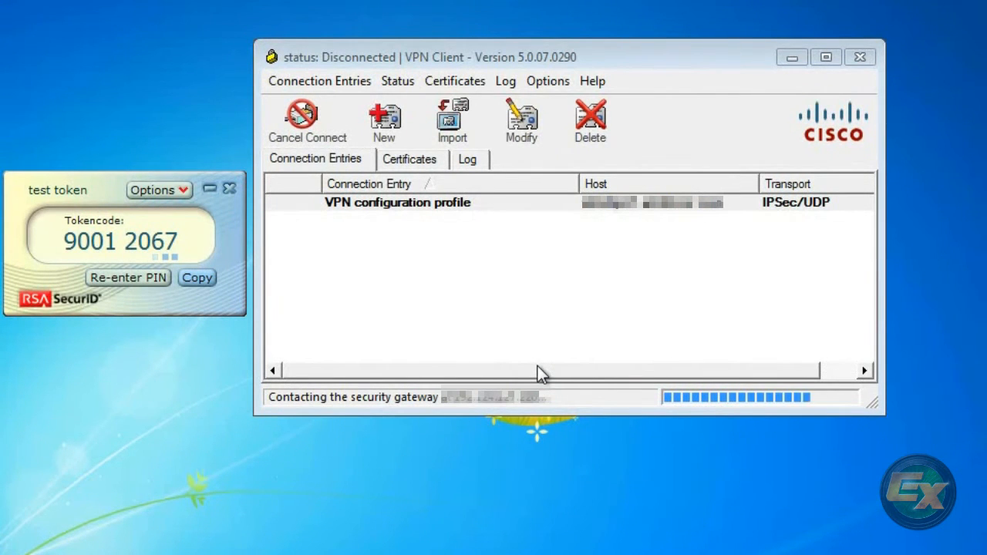
{"action": "left_click_drag", "start_coordinate": [541, 261], "coordinate": [442, 229]}
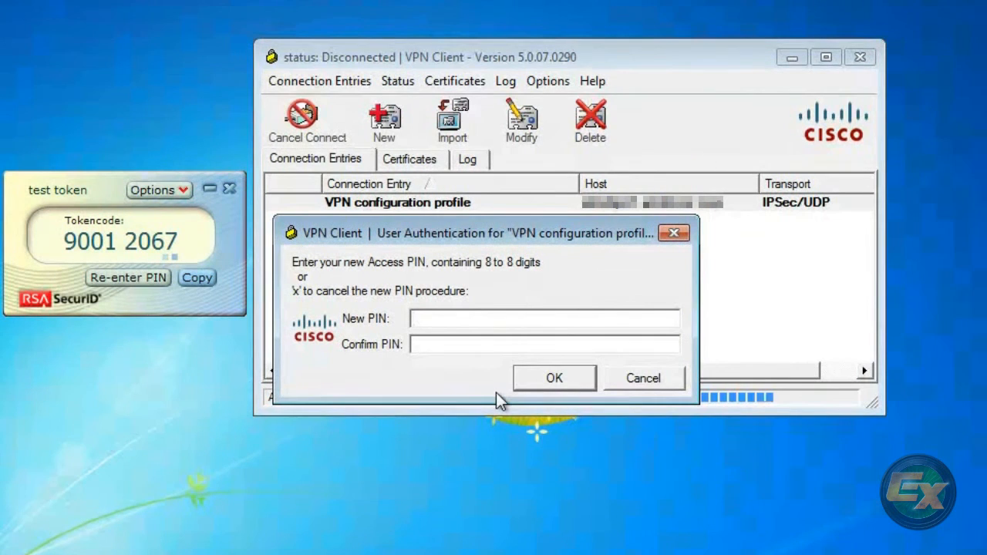
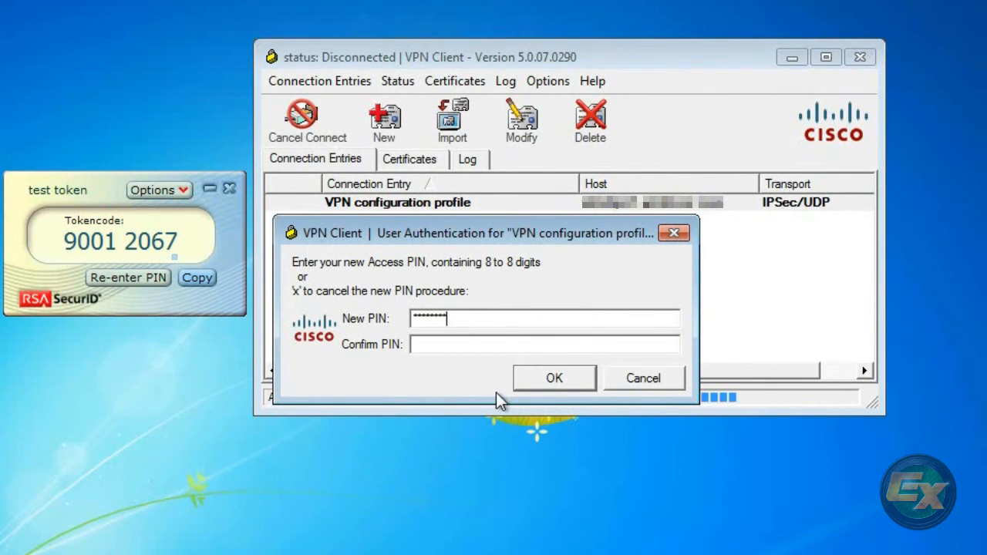
{"action": "key", "text": "Tab"}
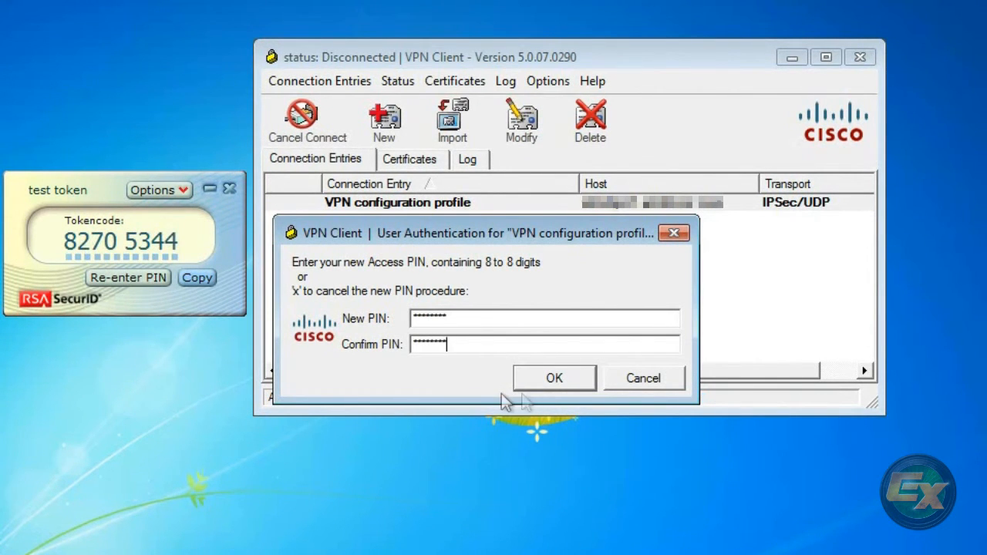
{"action": "left_click", "coordinate": [545, 386]}
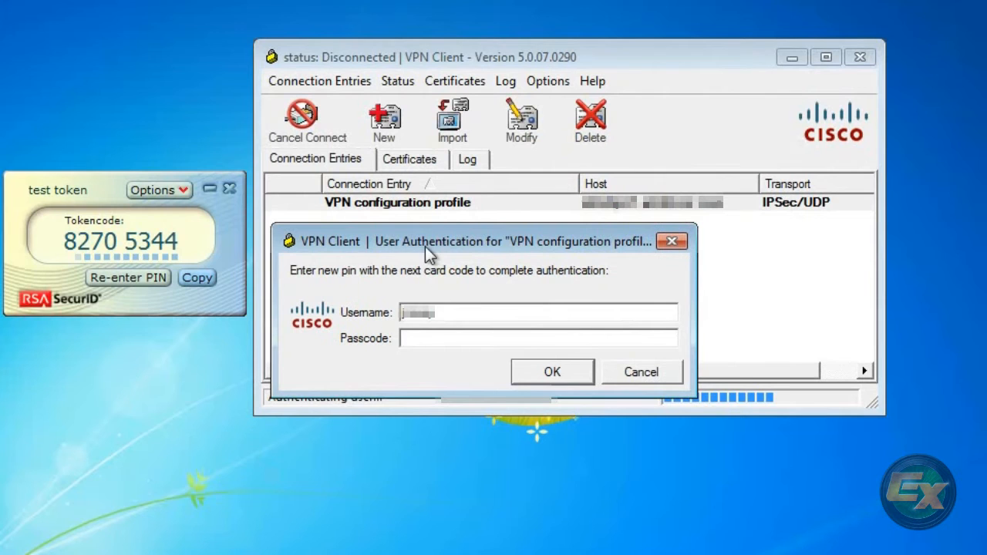
{"action": "left_click", "coordinate": [128, 278]}
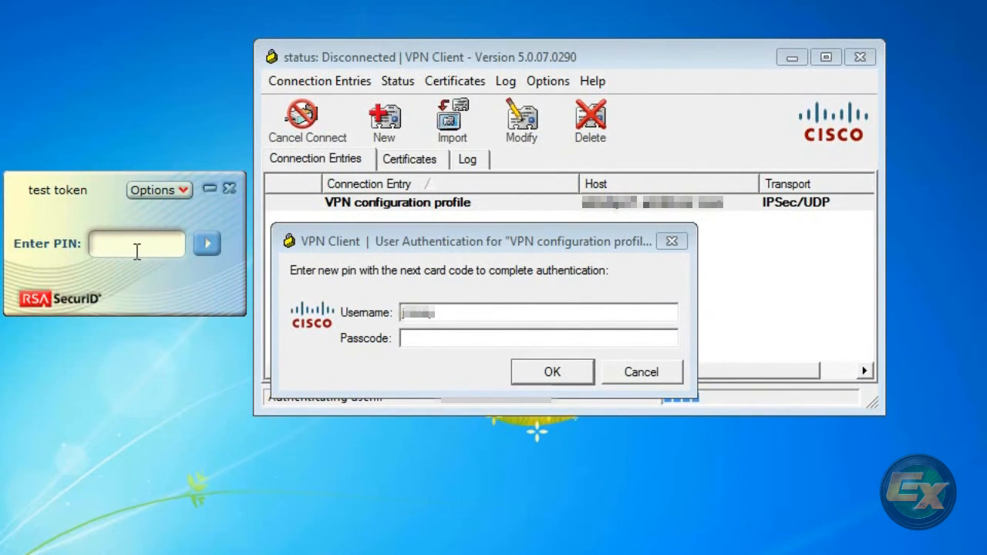
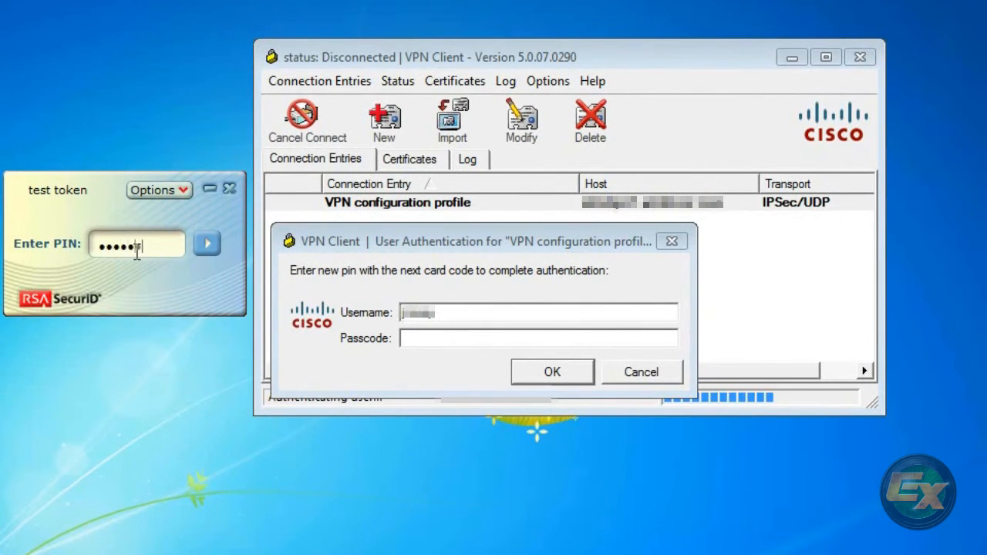
{"action": "left_click", "coordinate": [206, 243]}
{"action": "left_click", "coordinate": [194, 277]}
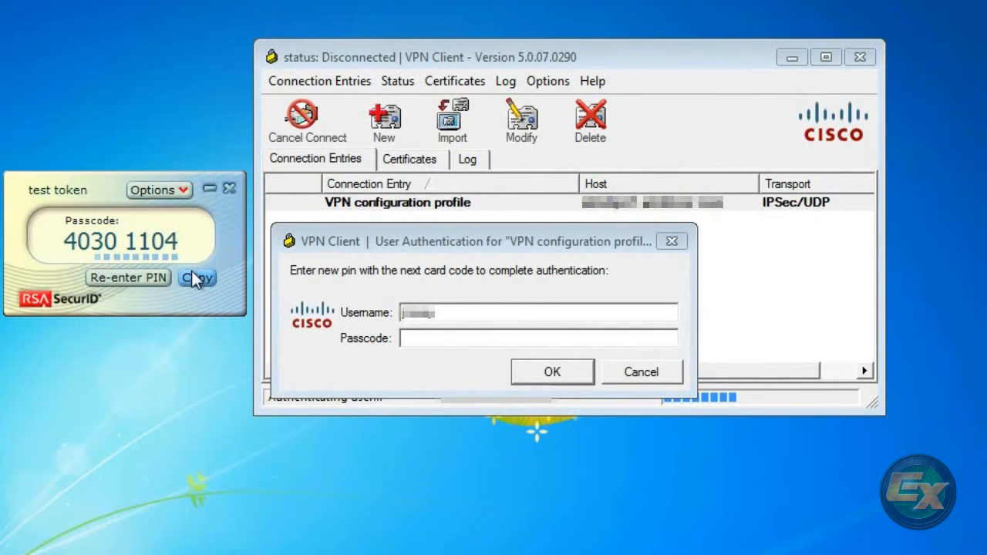
{"action": "left_click", "coordinate": [538, 338]}
{"action": "key", "text": "ctrl+v"}
{"action": "left_click", "coordinate": [523, 373]}
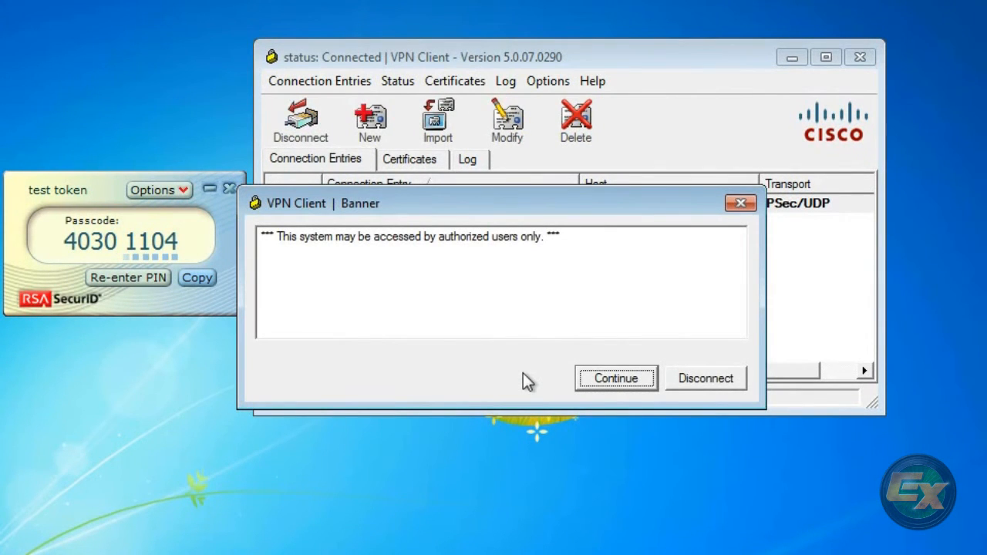
Accept the authorized-users-only access banner with Continue
{"action": "left_click", "coordinate": [587, 378]}
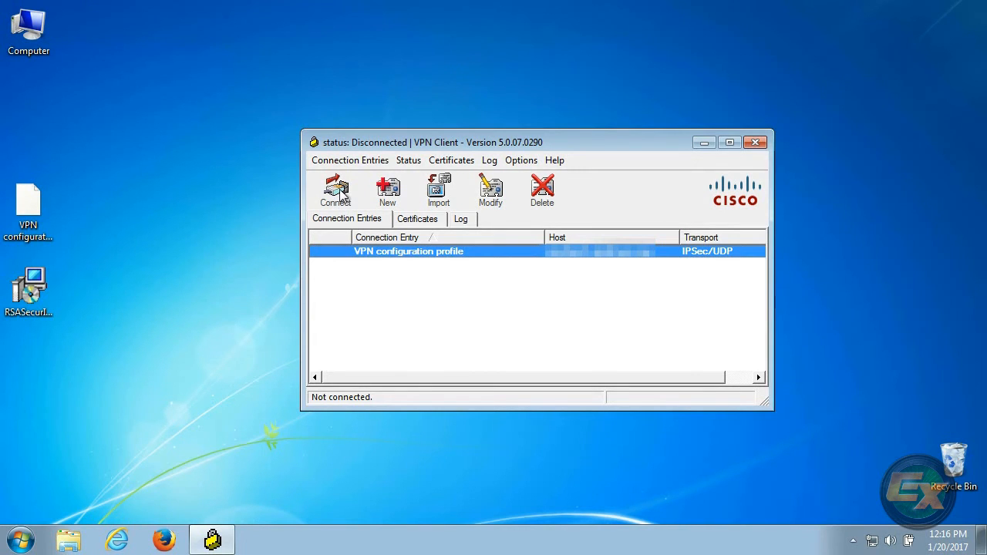
Reconnect with the VPN configuration profile and submit the hardware token's passcode
{"action": "left_click", "coordinate": [337, 193]}
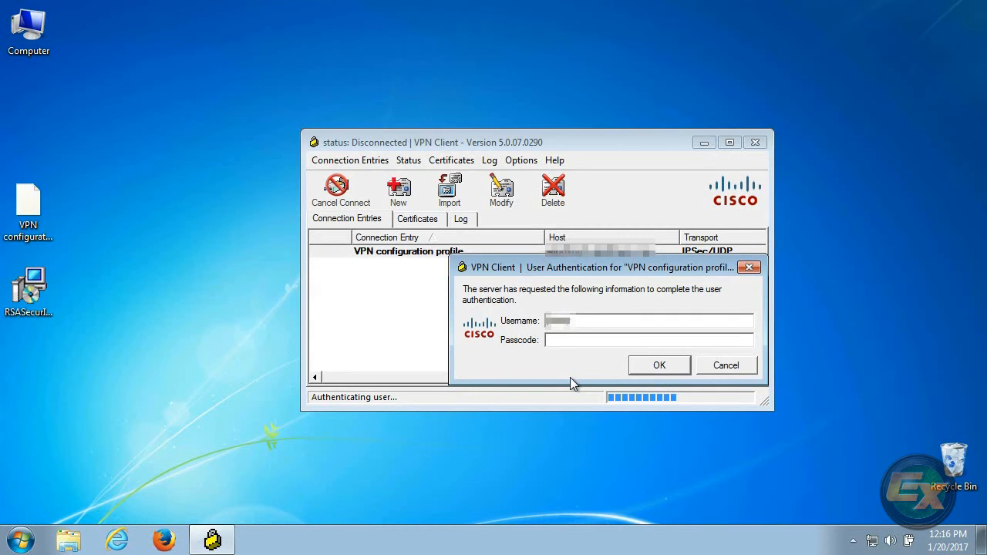
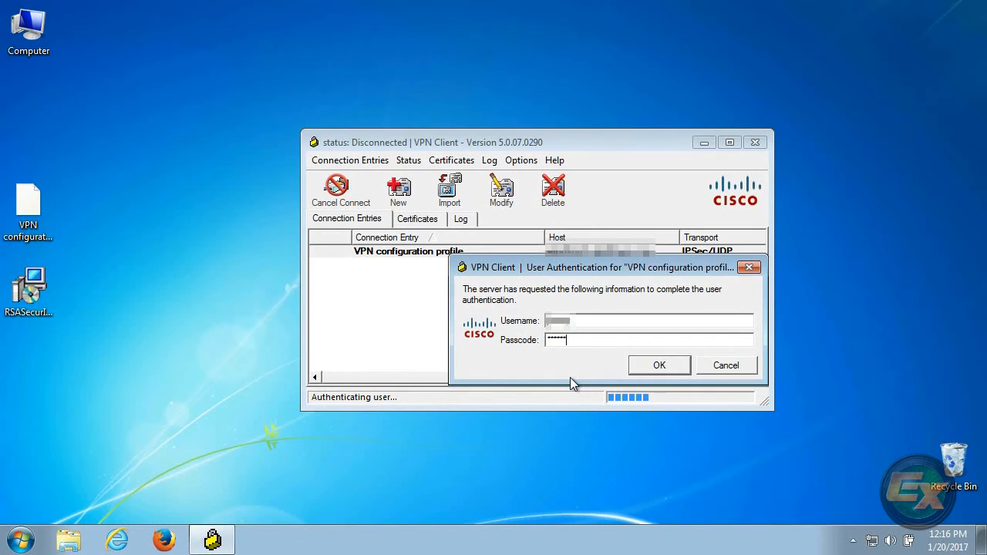
{"action": "key", "text": "Return"}
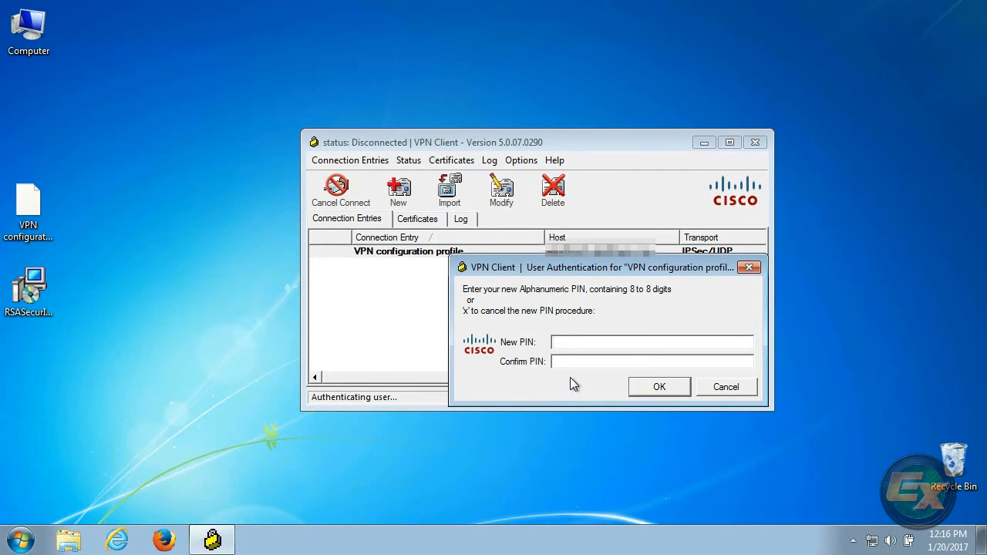
Enter and confirm the new 8-digit alphanumeric PIN, then type the PIN-plus-tokencode passcode
{"action": "key", "text": "Tab"}
{"action": "left_click", "coordinate": [640, 386]}
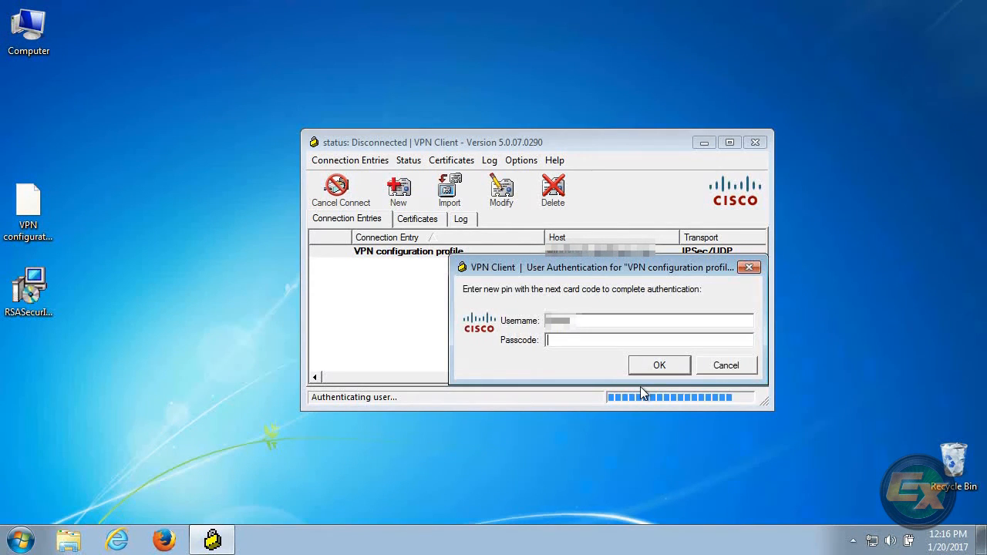
{"action": "type", "text": "***********"}
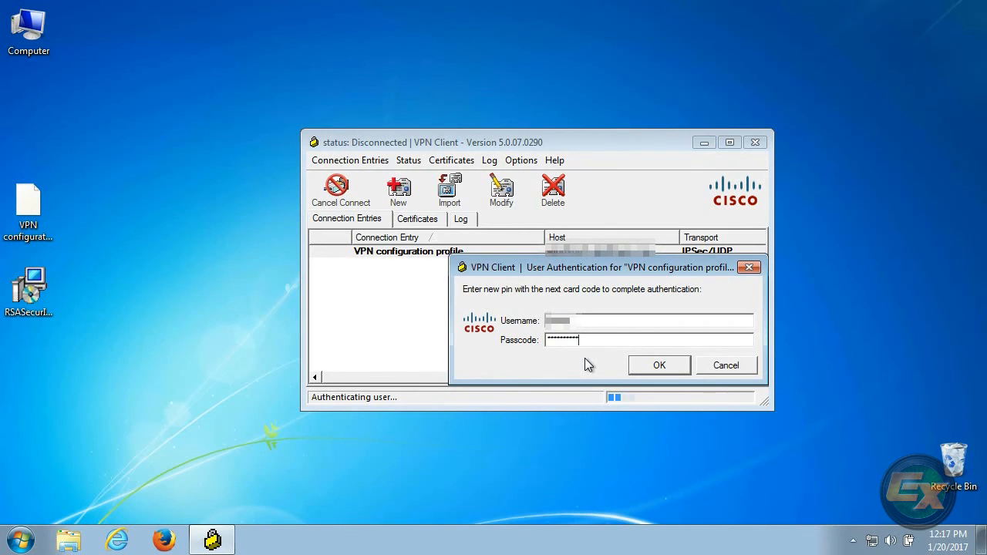
{"action": "type", "text": "***"}
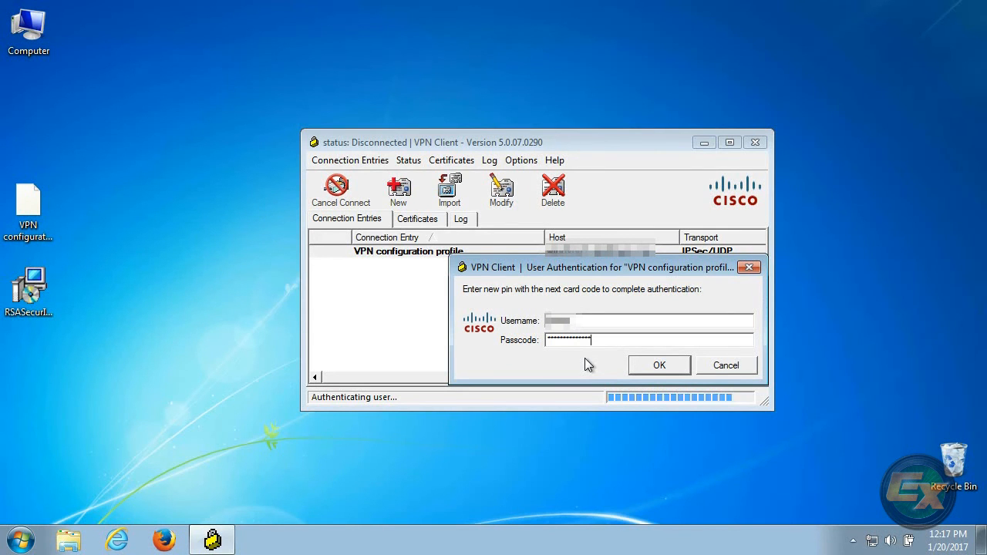
{"action": "left_click_drag", "start_coordinate": [599, 339], "coordinate": [540, 340]}
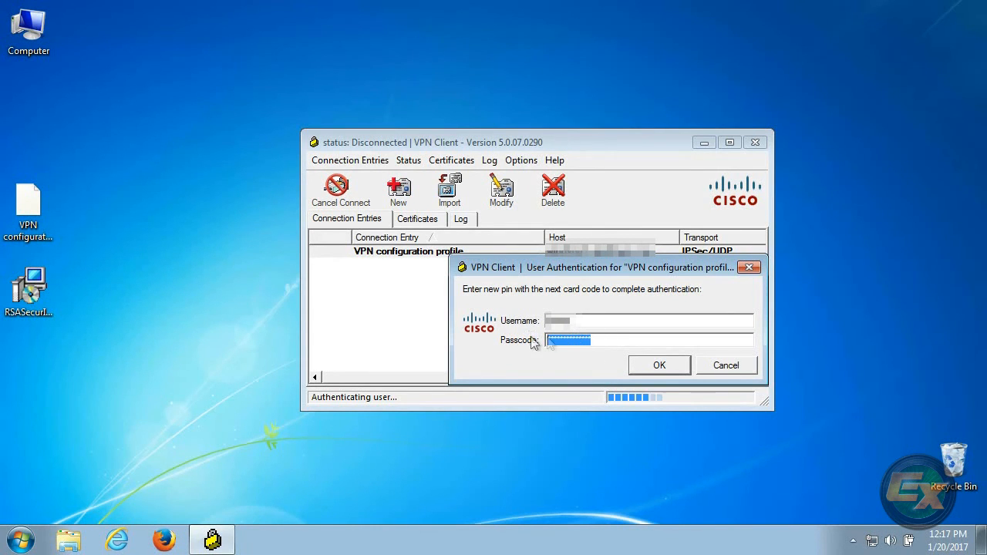